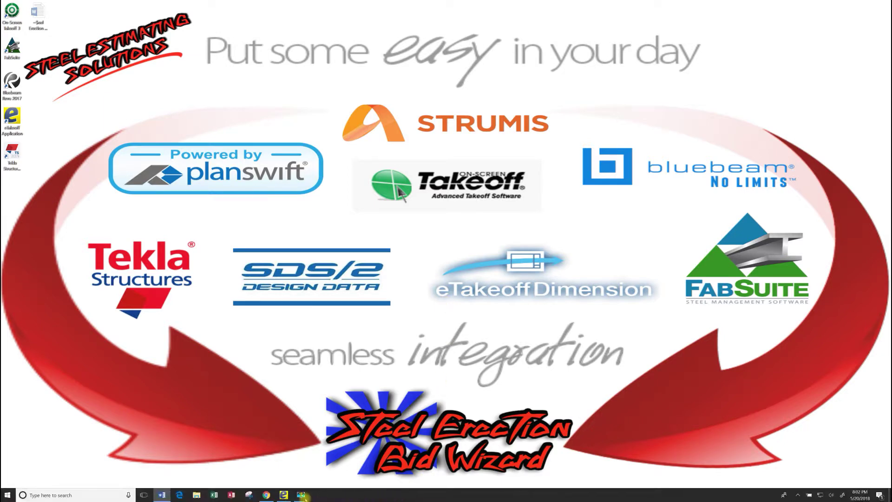
Restore eTakeoff Dimension showing the S-202 Second Floor Framing Plan of the Burger Smokehouse project
{"action": "left_click", "coordinate": [285, 494]}
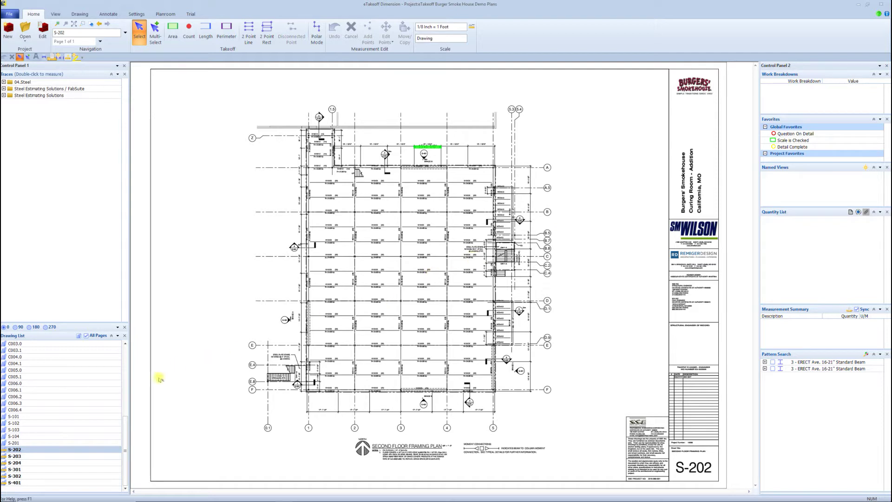
Open sheet S-301 and save it as named view S301
{"action": "left_click", "coordinate": [24, 470]}
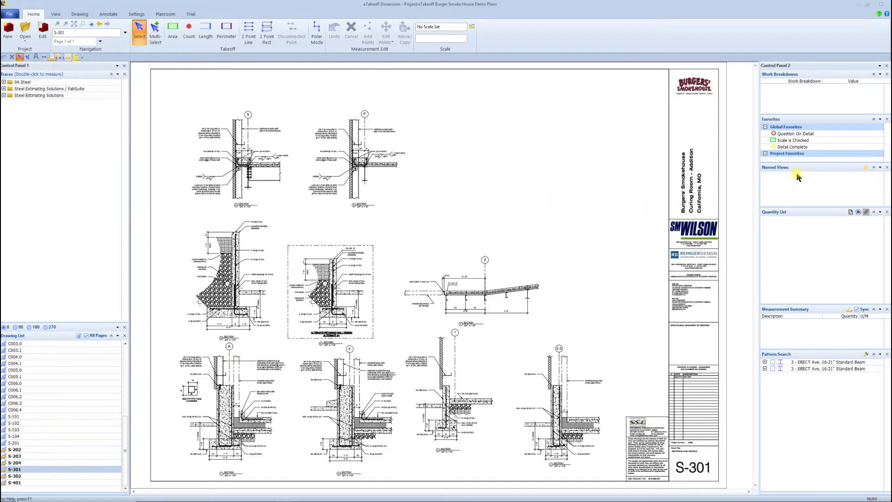
{"action": "left_click", "coordinate": [865, 167]}
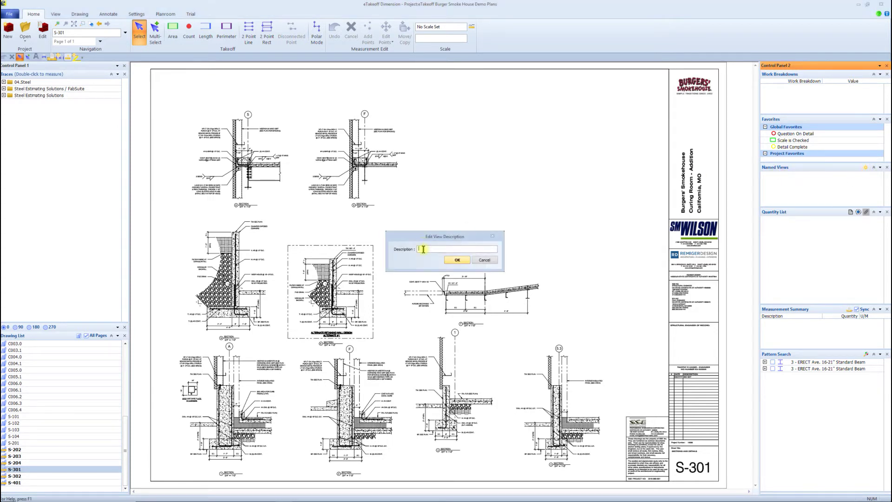
{"action": "type", "text": "S301"}
{"action": "left_click", "coordinate": [458, 260]}
Open sheet S-302 and save it as named view S302
{"action": "left_click", "coordinate": [30, 476]}
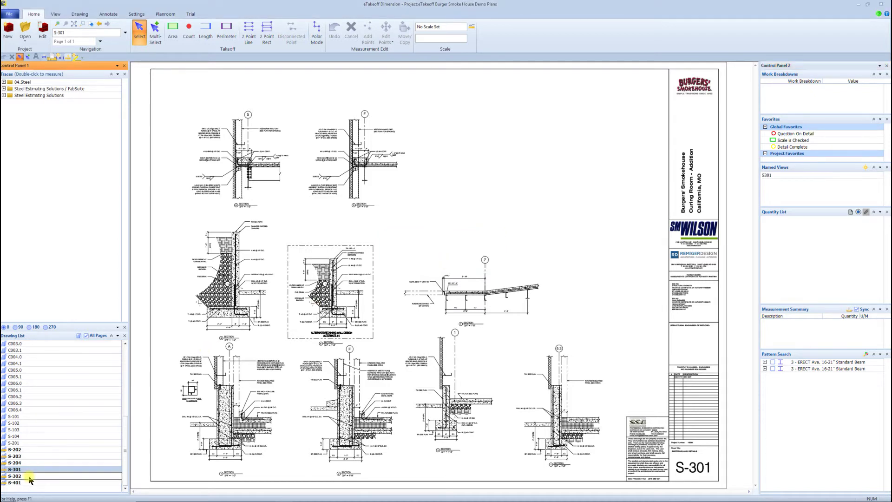
{"action": "left_click", "coordinate": [865, 168]}
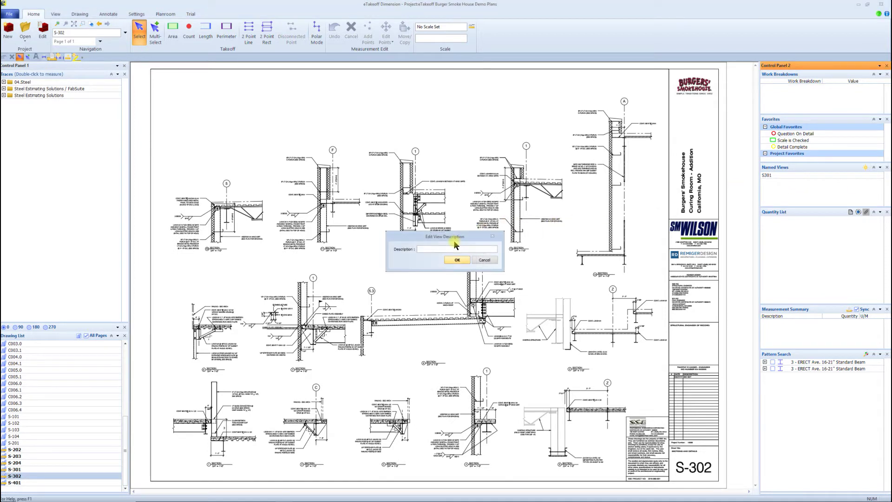
{"action": "type", "text": "S302"}
{"action": "left_click", "coordinate": [457, 260]}
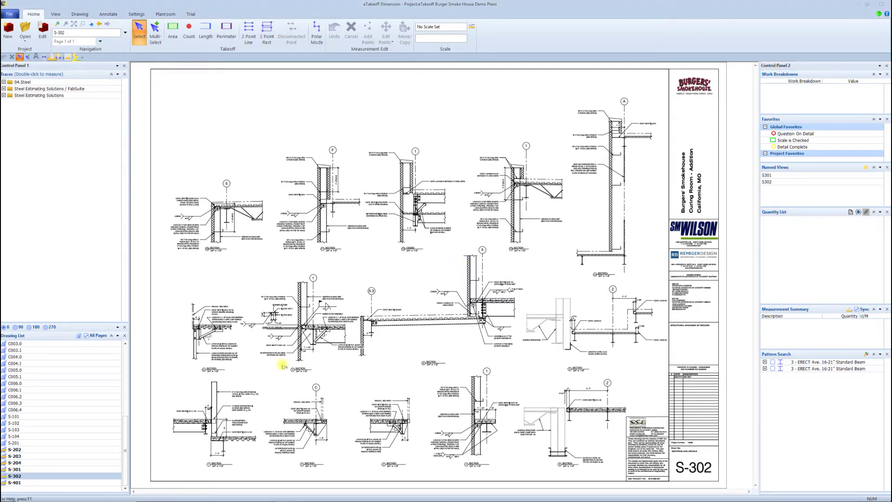
Open sheet S-401 and save it as named view S401
{"action": "left_click", "coordinate": [14, 483]}
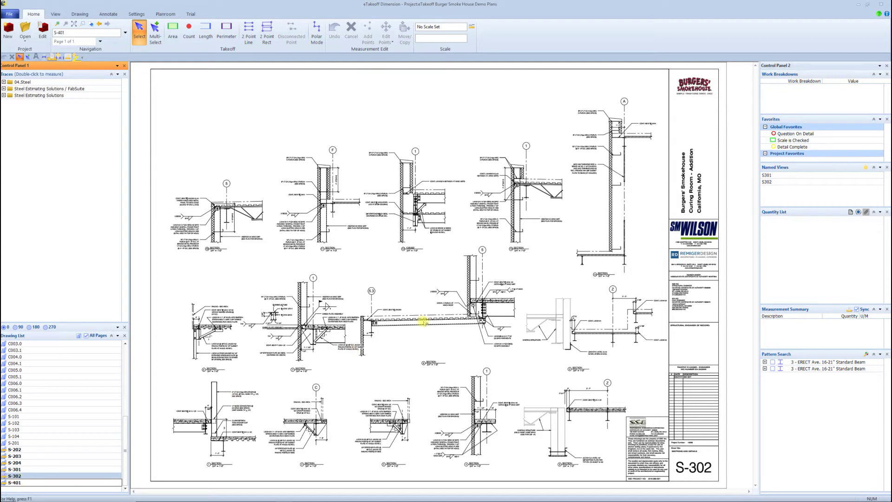
{"action": "left_click", "coordinate": [868, 168]}
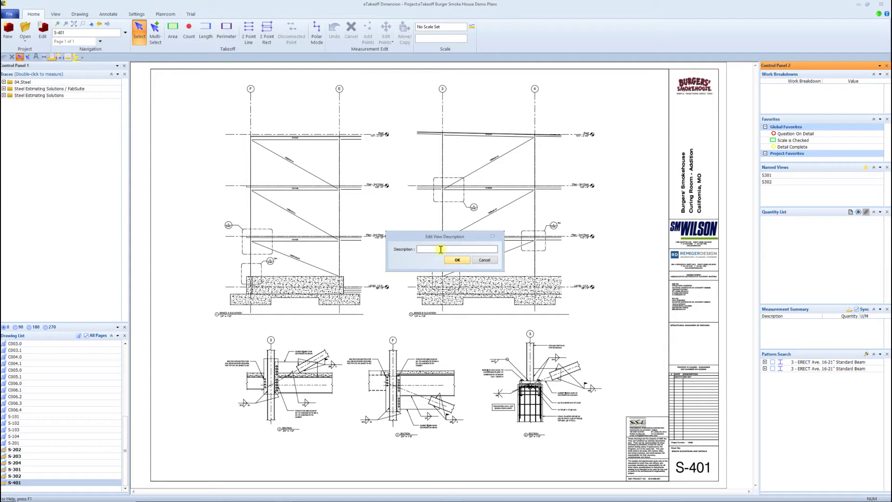
{"action": "type", "text": "S401"}
{"action": "left_click", "coordinate": [459, 261]}
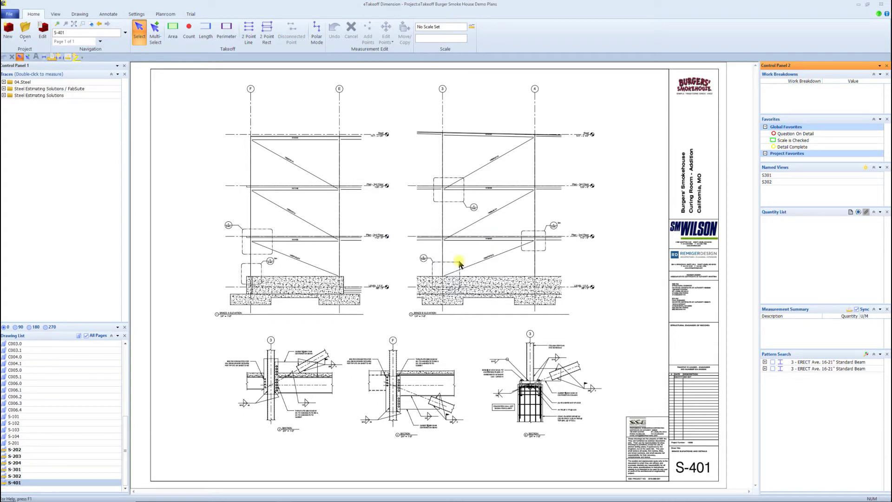
{"action": "left_click", "coordinate": [30, 470]}
Reopen the S-202 plan and show named view S301 in a new extra window to its right
{"action": "left_click", "coordinate": [27, 450]}
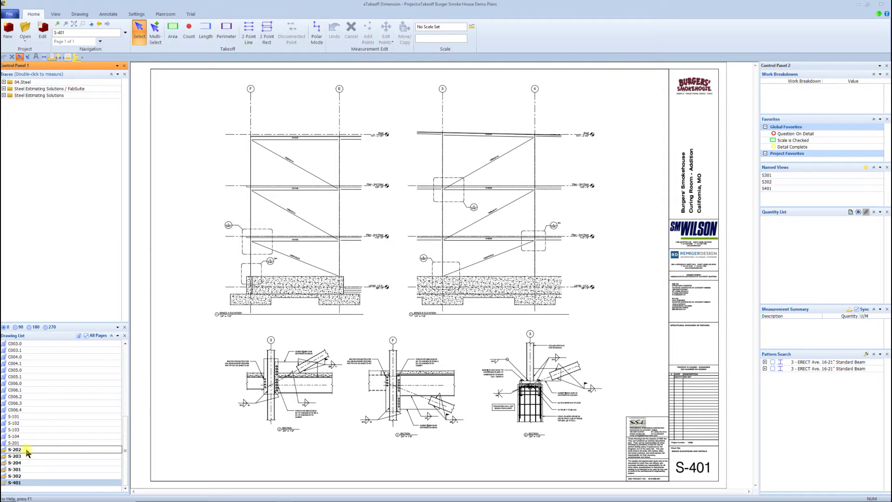
{"action": "double_click", "coordinate": [27, 451]}
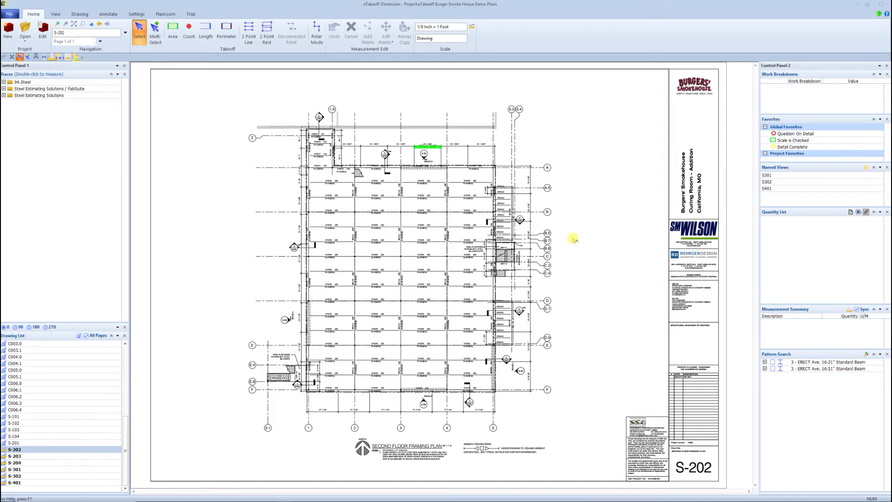
{"action": "right_click", "coordinate": [770, 177]}
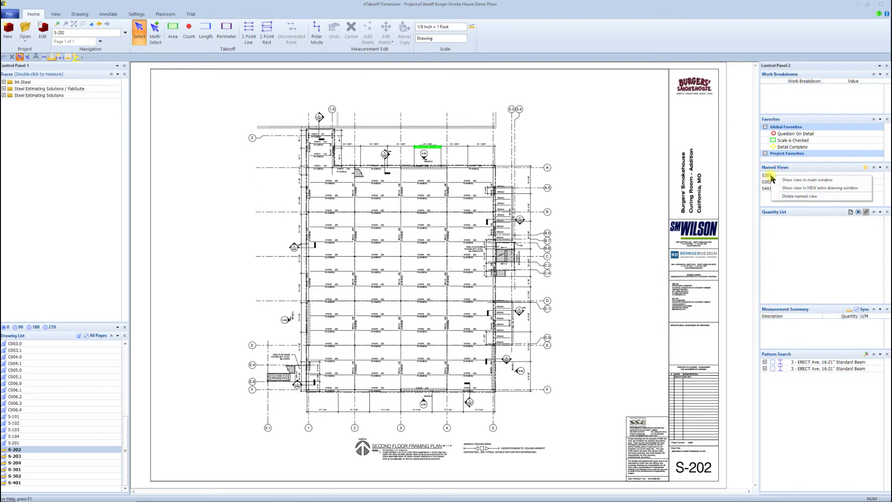
{"action": "left_click", "coordinate": [809, 188]}
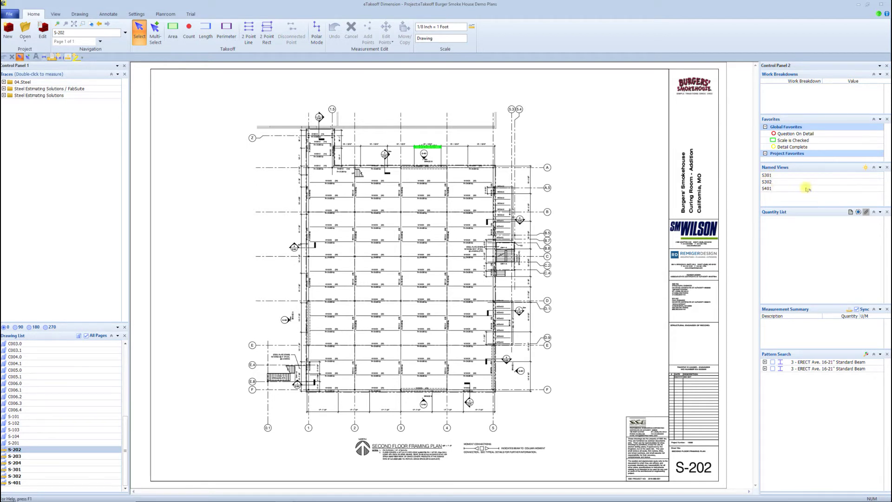
{"action": "left_click_drag", "start_coordinate": [370, 84], "coordinate": [764, 83]}
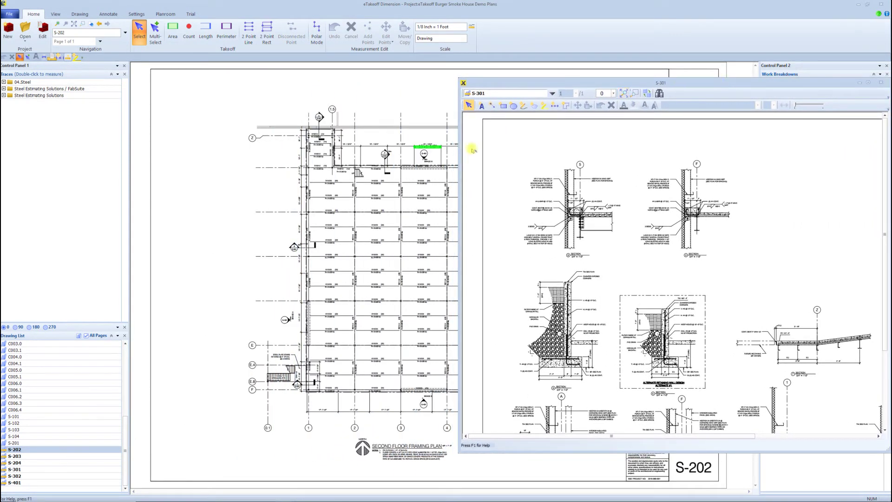
Zoom the S-301 window into section 9, then move it off-screen to uncover the S-202 plan
{"action": "scroll", "coordinate": [367, 196], "scroll_direction": "up", "scroll_amount": 3}
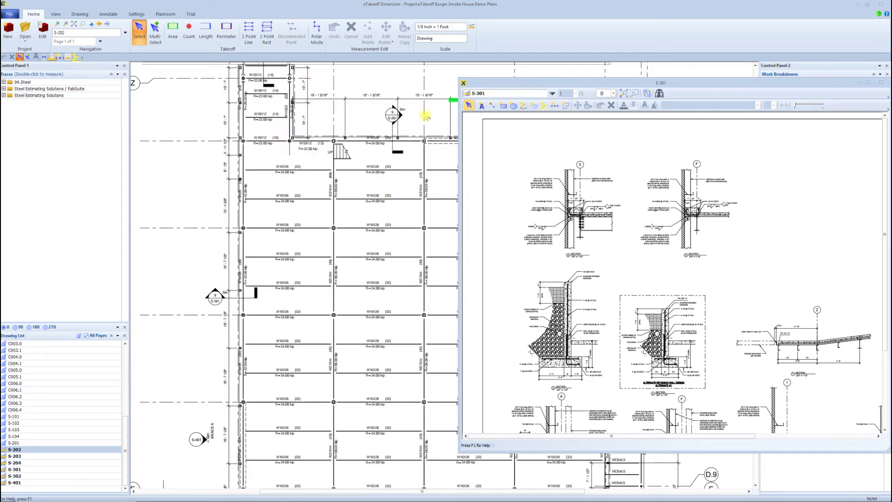
{"action": "left_click_drag", "start_coordinate": [561, 86], "coordinate": [582, 82]}
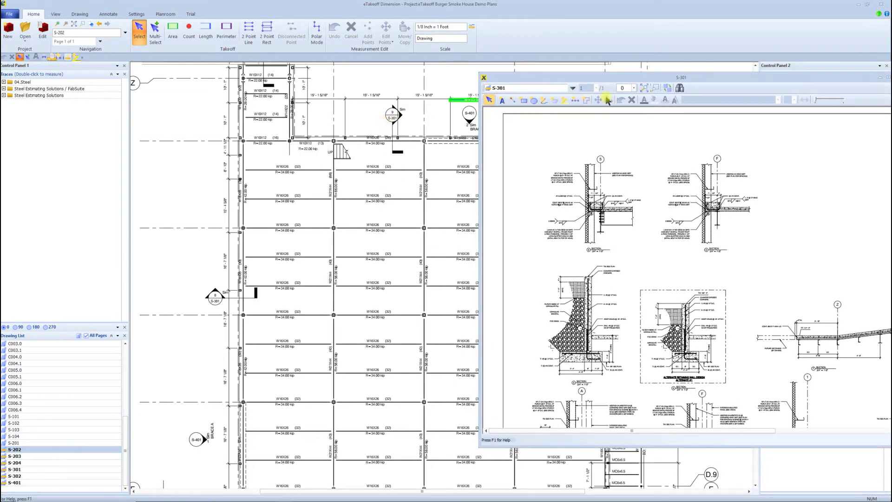
{"action": "left_click_drag", "start_coordinate": [701, 80], "coordinate": [639, 80]}
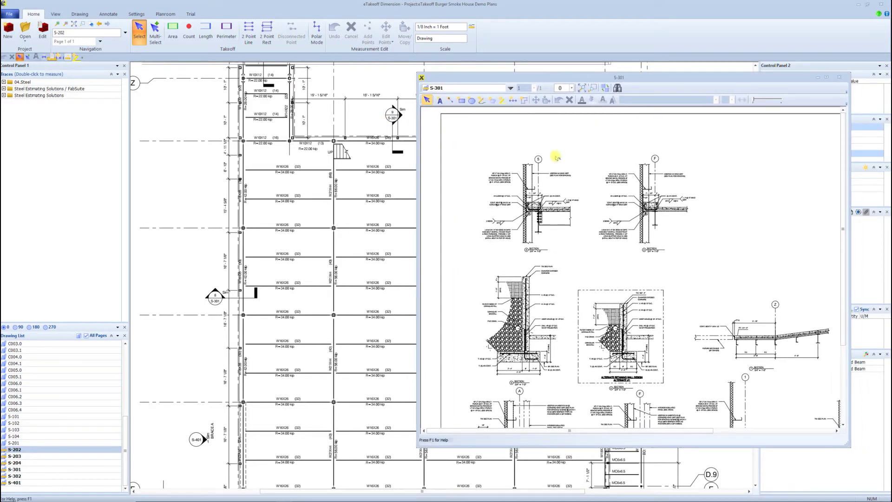
{"action": "scroll", "coordinate": [556, 211], "scroll_direction": "up", "scroll_amount": 3}
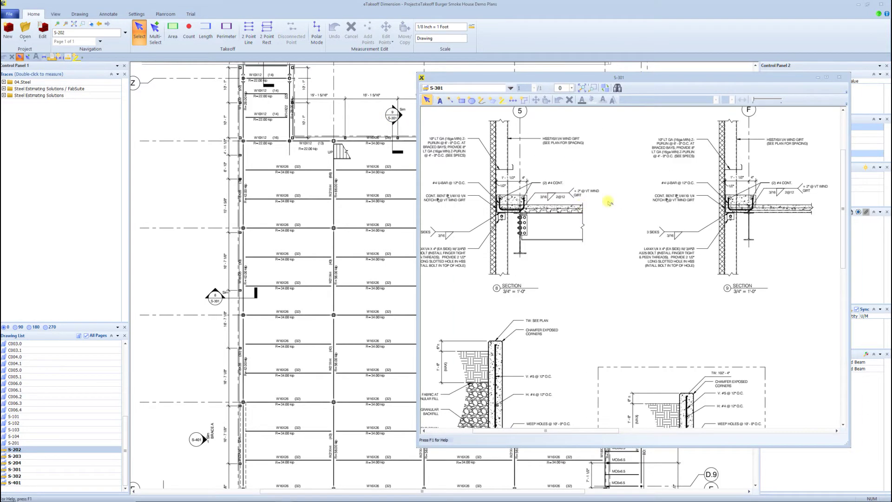
{"action": "scroll", "coordinate": [650, 227], "scroll_direction": "up", "scroll_amount": 2}
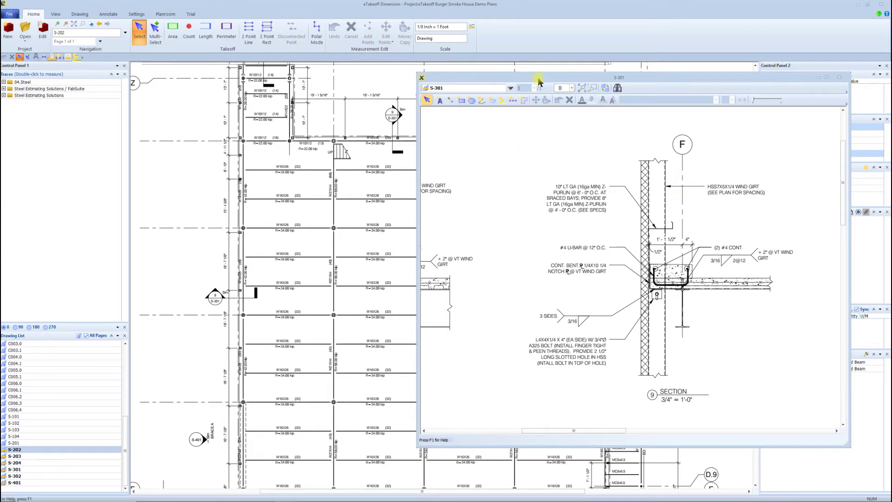
{"action": "left_click_drag", "start_coordinate": [538, 81], "coordinate": [0, 58]}
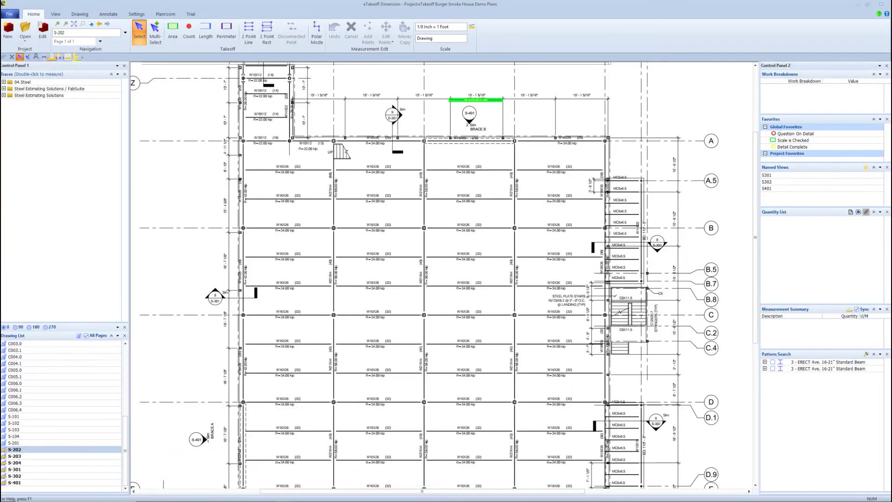
{"action": "left_click", "coordinate": [783, 148]}
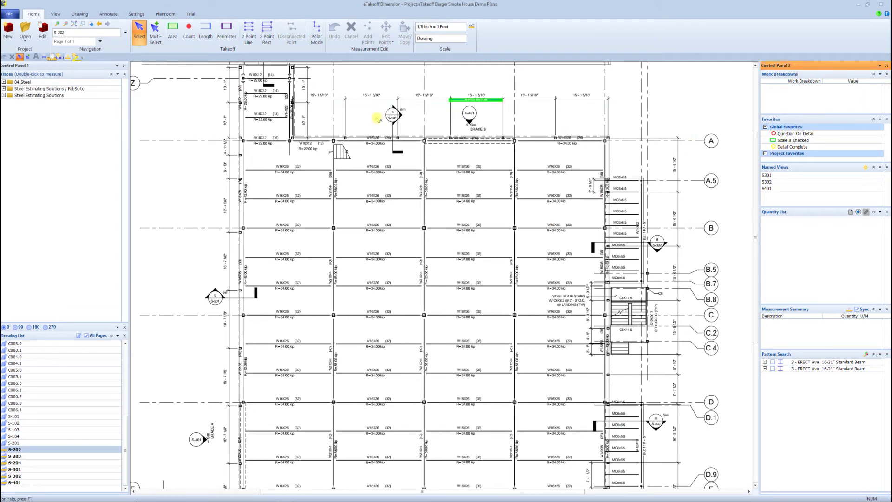
Mark the S-301 detail bubble on the S-202 plan with the Detail Complete favorite
{"action": "double_click", "coordinate": [789, 148]}
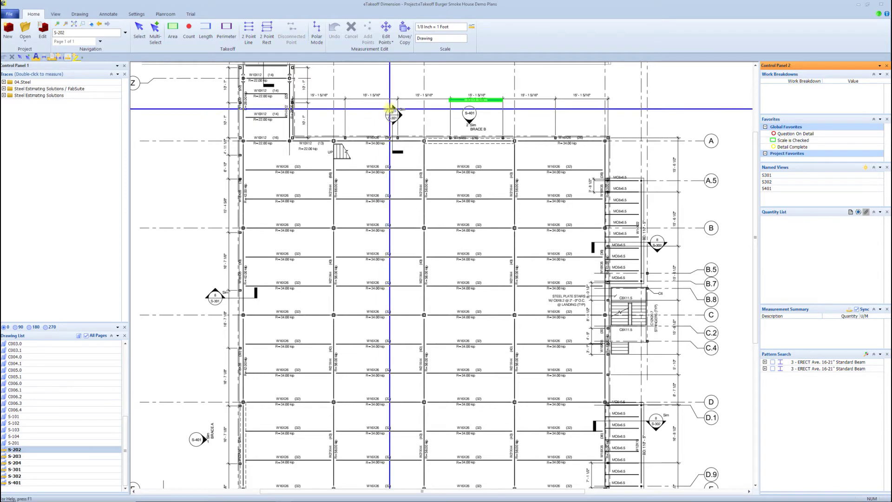
{"action": "left_click", "coordinate": [393, 113]}
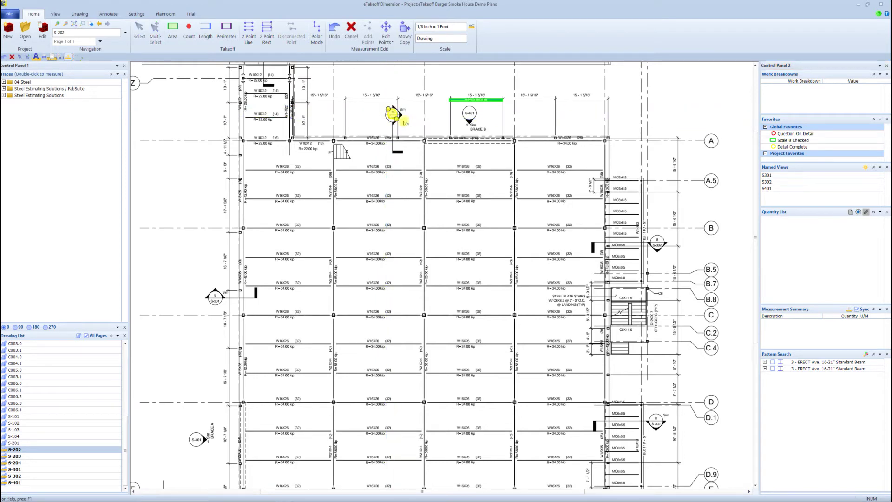
{"action": "key", "text": "Escape"}
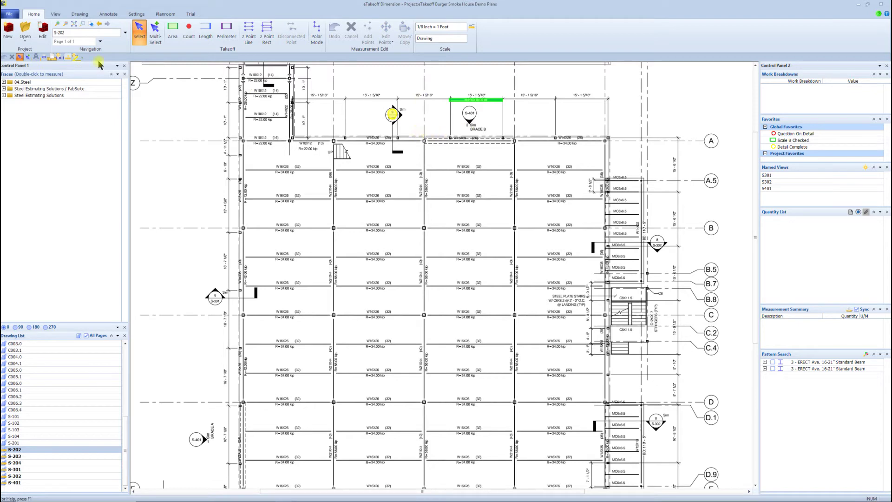
Open the S-301 detail from its plan bubble in a floating window over the plan
{"action": "left_click", "coordinate": [392, 114]}
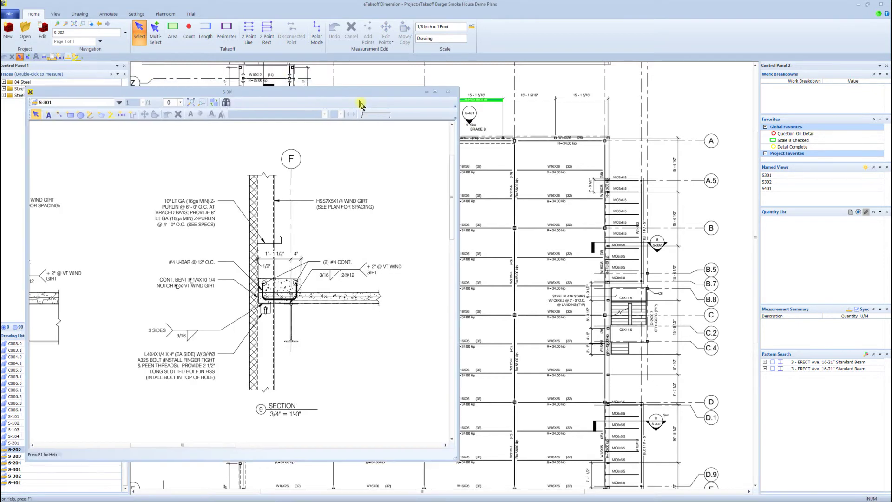
{"action": "left_click_drag", "start_coordinate": [360, 98], "coordinate": [485, 142]}
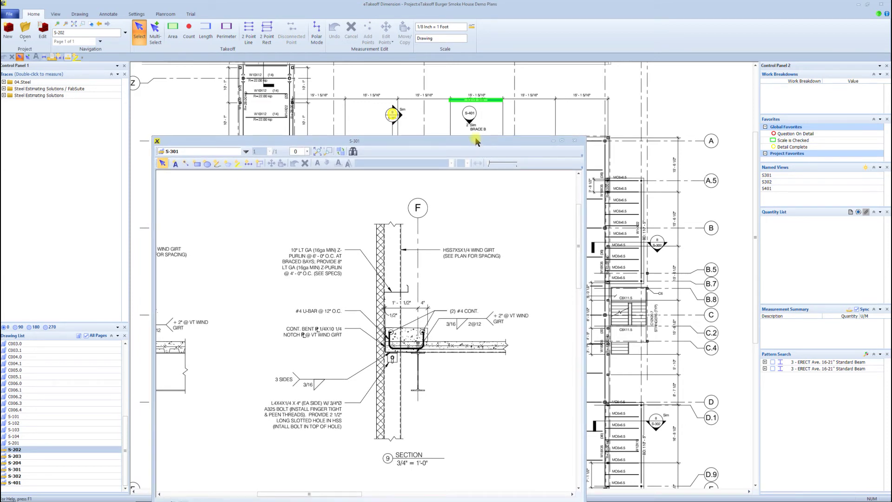
{"action": "left_click", "coordinate": [353, 151]}
Preview view S401 in the floating window, then switch it to S302, zoomed and repositioned
{"action": "left_click", "coordinate": [358, 176]}
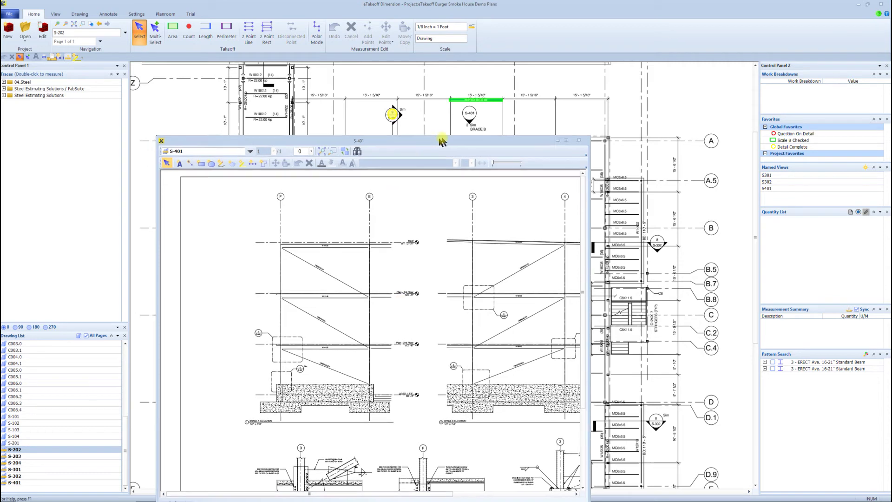
{"action": "left_click_drag", "start_coordinate": [439, 136], "coordinate": [414, 121]}
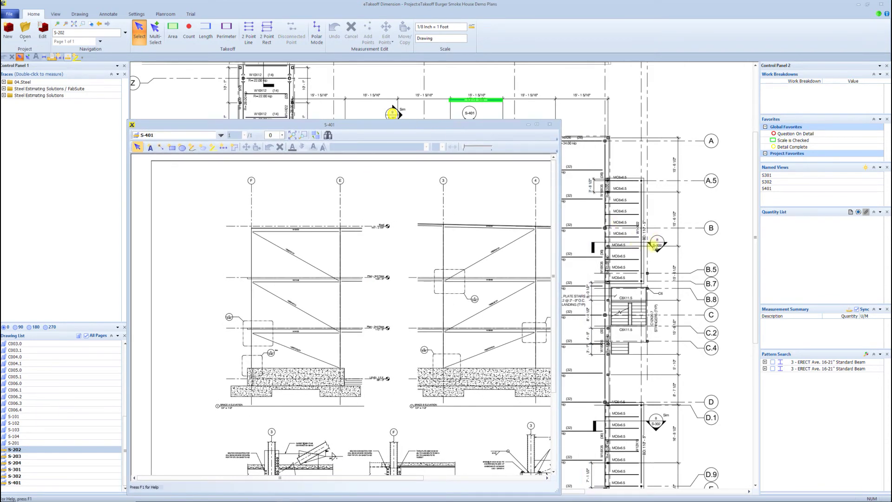
{"action": "left_click", "coordinate": [328, 136]}
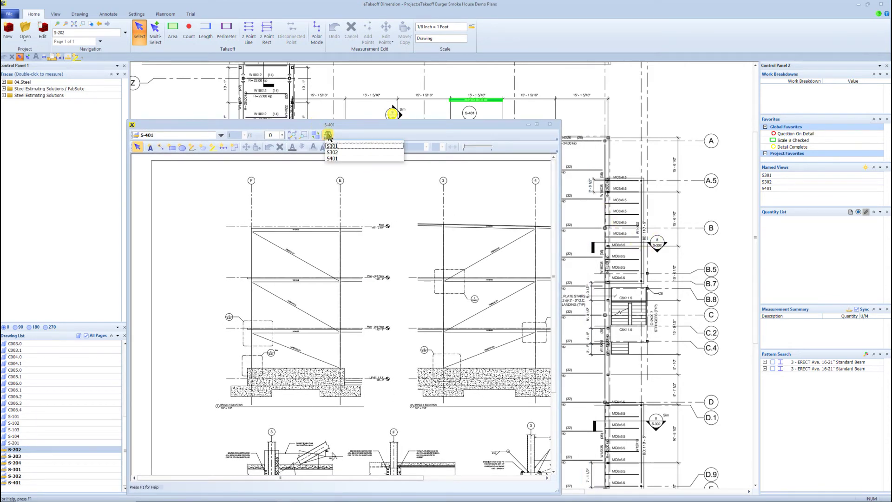
{"action": "left_click", "coordinate": [337, 155]}
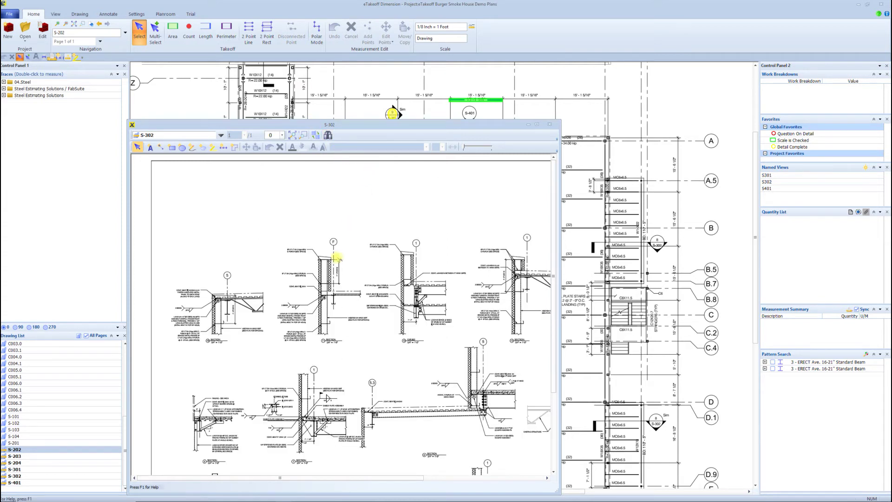
{"action": "scroll", "coordinate": [389, 274], "scroll_direction": "up", "scroll_amount": 1}
{"action": "scroll", "coordinate": [391, 274], "scroll_direction": "up", "scroll_amount": 1}
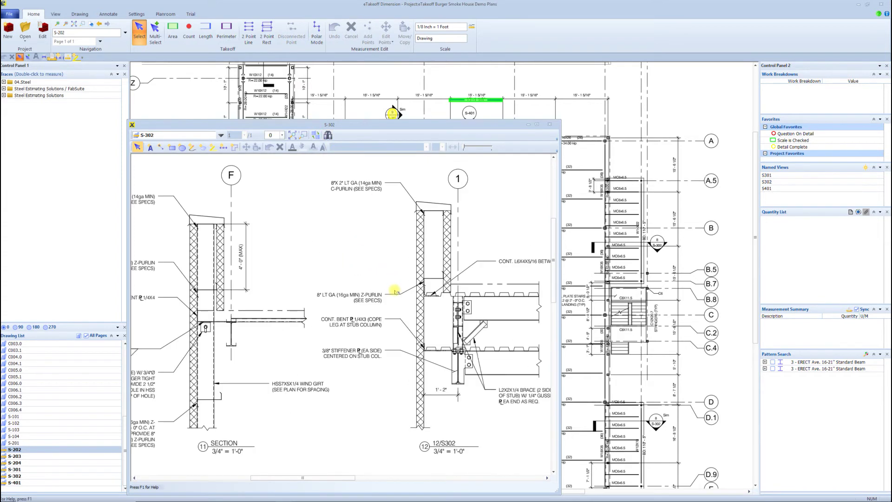
{"action": "scroll", "coordinate": [337, 241], "scroll_direction": "up", "scroll_amount": 1}
{"action": "scroll", "coordinate": [354, 337], "scroll_direction": "up", "scroll_amount": 2}
{"action": "scroll", "coordinate": [355, 340], "scroll_direction": "down", "scroll_amount": 5}
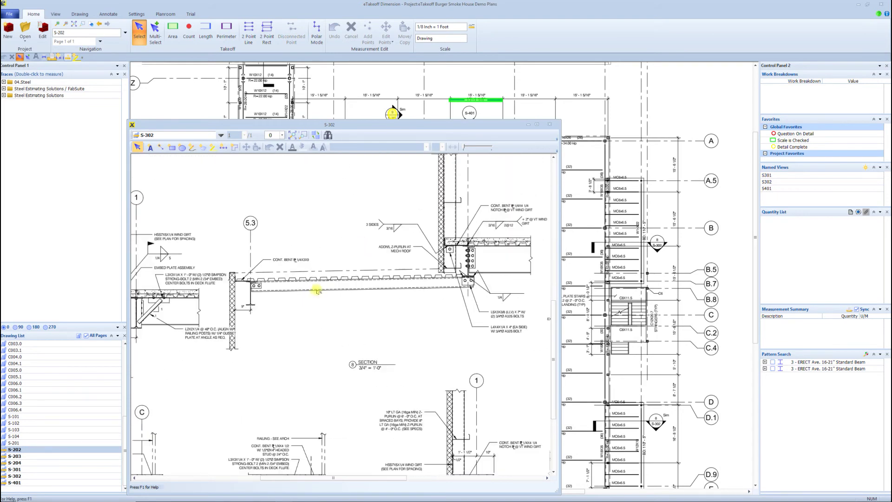
{"action": "scroll", "coordinate": [317, 290], "scroll_direction": "down", "scroll_amount": 2}
{"action": "scroll", "coordinate": [354, 282], "scroll_direction": "up", "scroll_amount": 1}
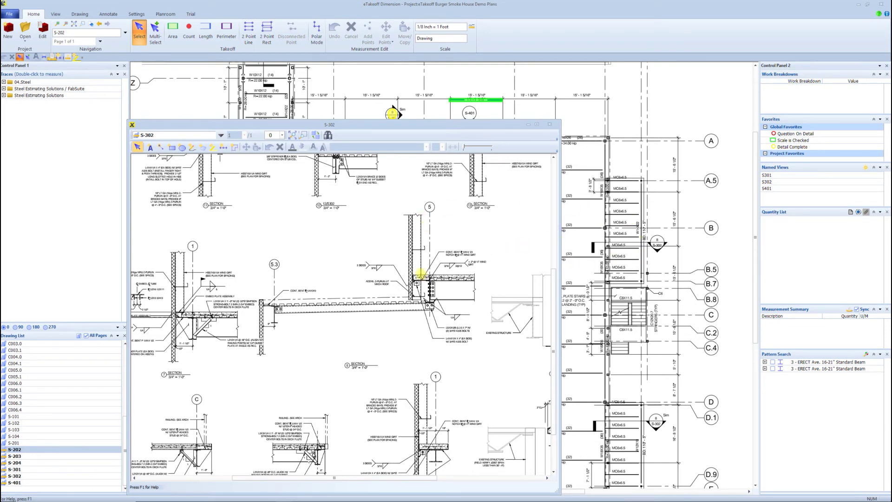
{"action": "mouse_move", "coordinate": [397, 124]}
{"action": "left_mouse_down"}
{"action": "mouse_move", "coordinate": [482, 127]}
{"action": "mouse_move", "coordinate": [457, 107]}
{"action": "mouse_move", "coordinate": [286, 105]}
{"action": "mouse_move", "coordinate": [350, 105]}
{"action": "left_mouse_up"}
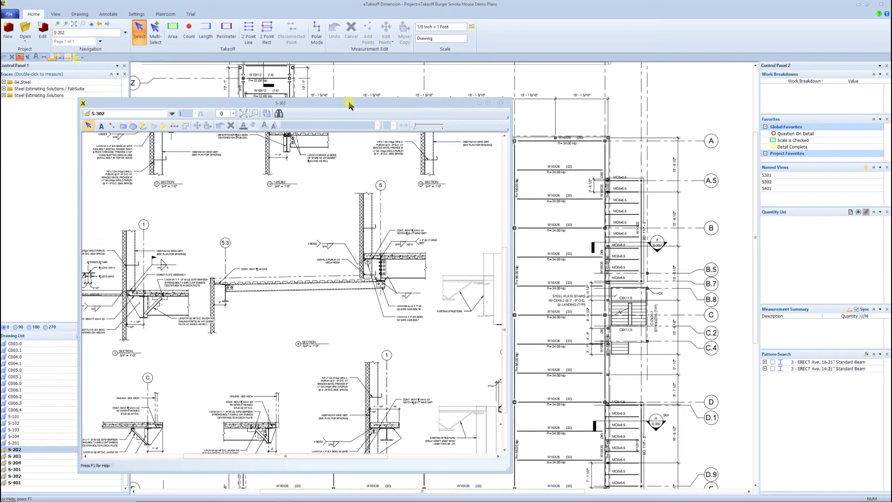